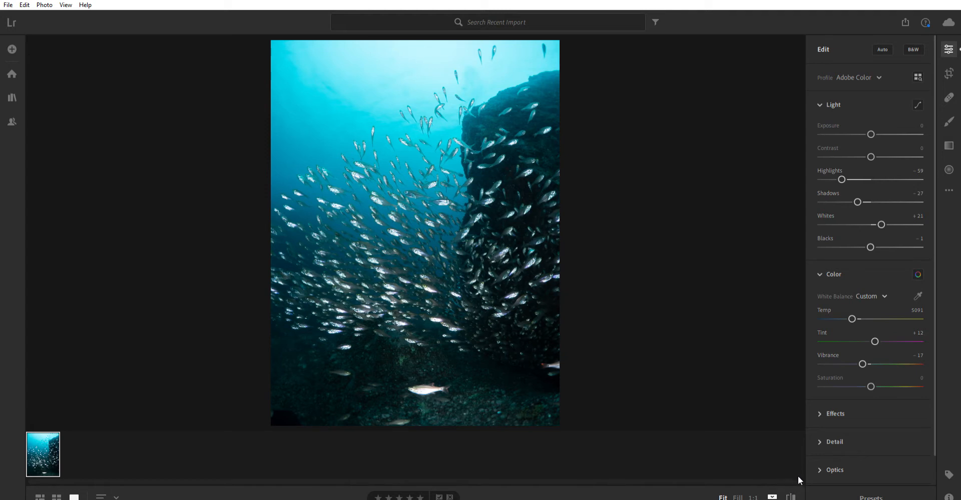
Step: Compare the original underwater fish photo with its edited version several times
key(backslash)
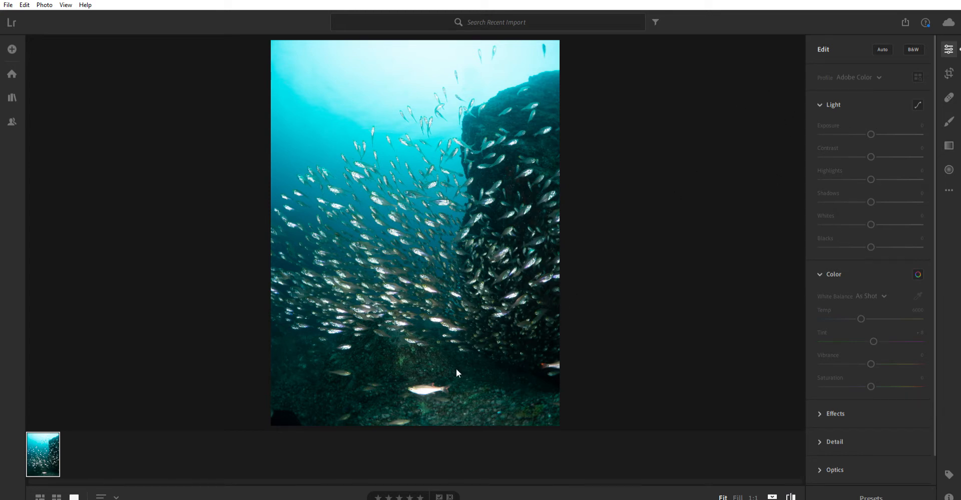
key(backslash)
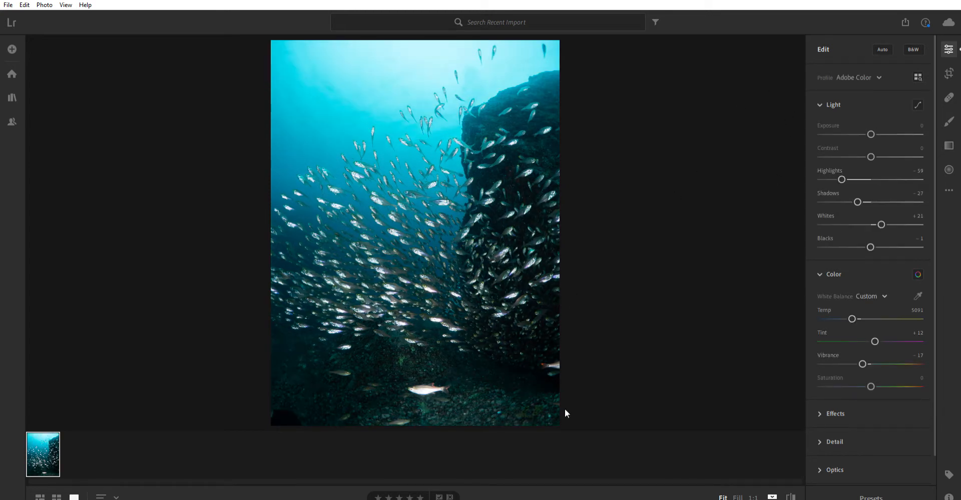
click(791, 493)
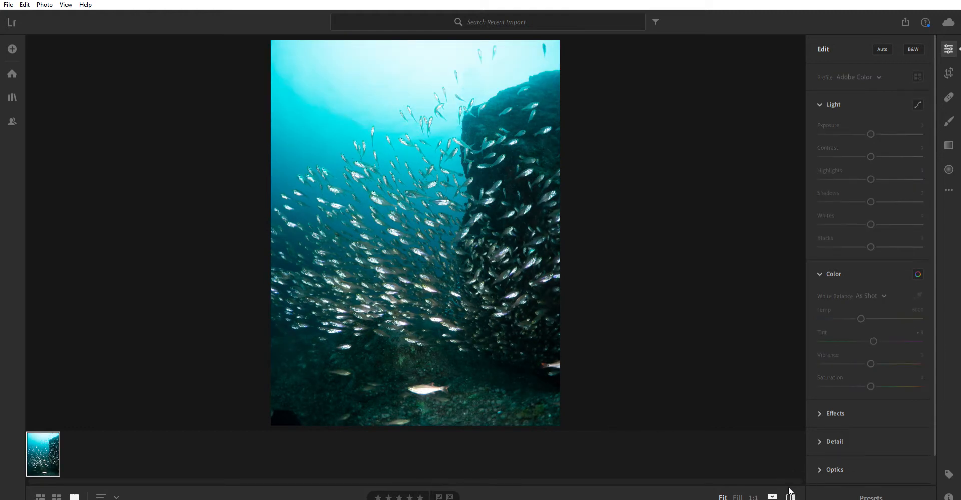
click(789, 492)
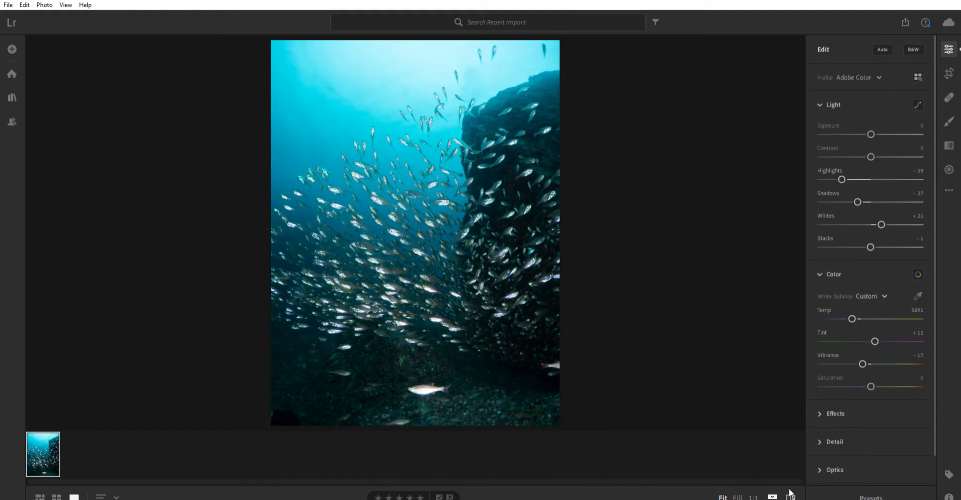
click(790, 494)
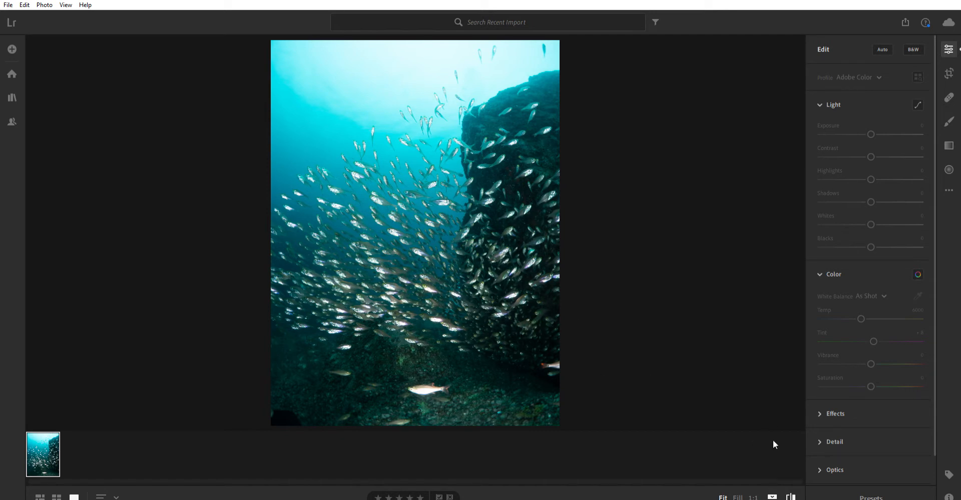
click(786, 494)
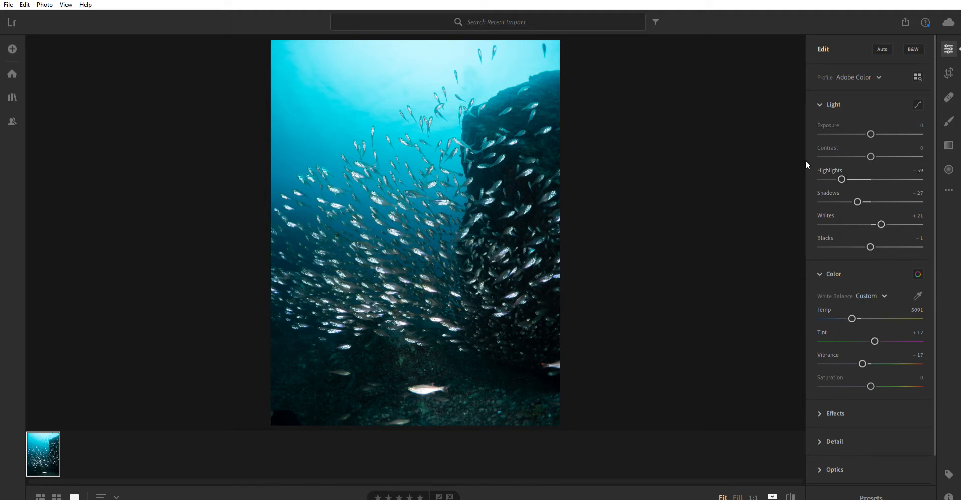
Step: Raise the photo's Texture effect to +23, judging the fish detail at 1:1
click(819, 97)
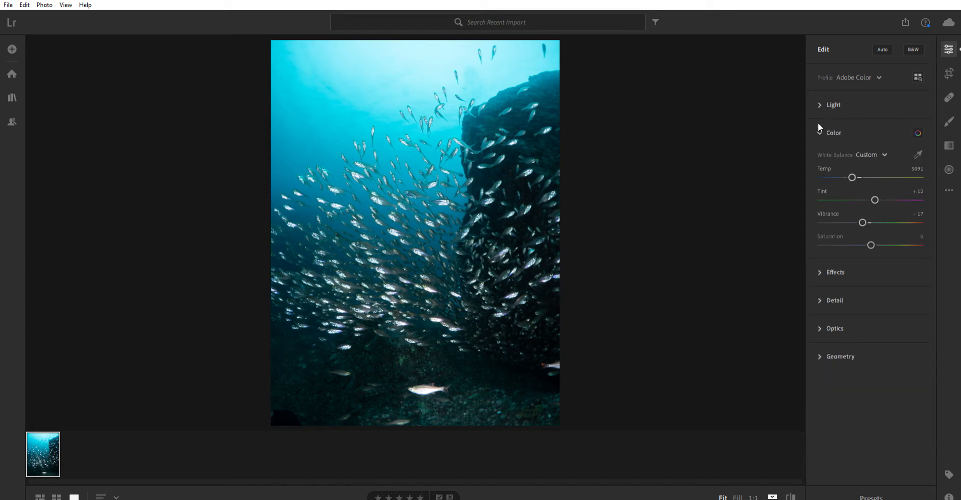
click(819, 130)
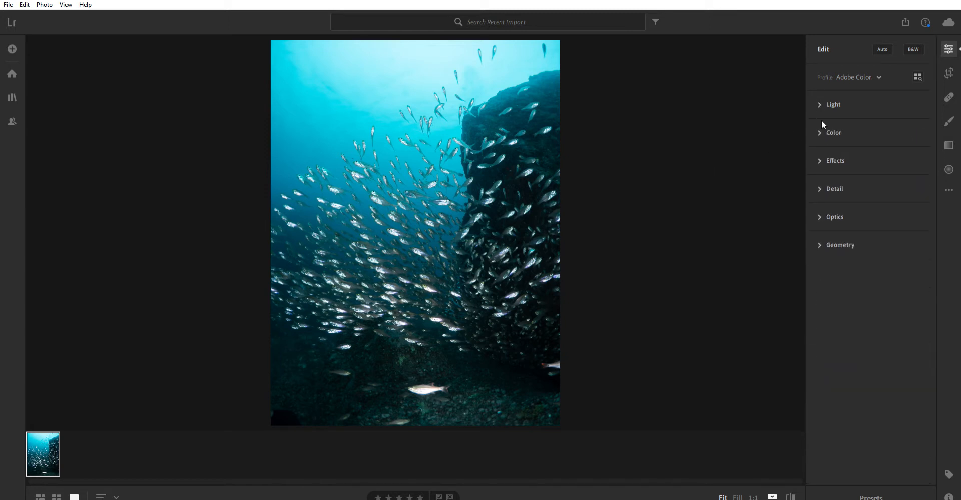
click(819, 150)
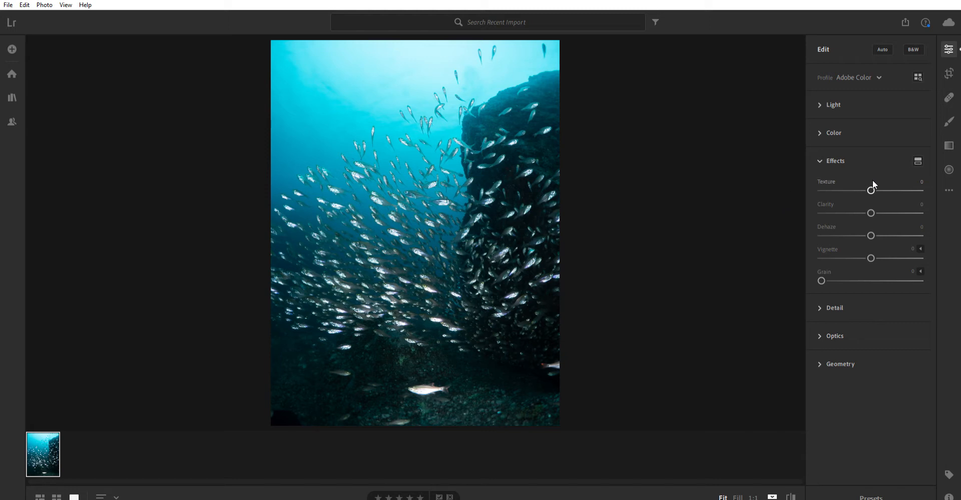
mouse_move(872, 186)
mouse_down()
mouse_move(956, 186)
mouse_move(771, 194)
mouse_move(872, 191)
mouse_up()
click(754, 495)
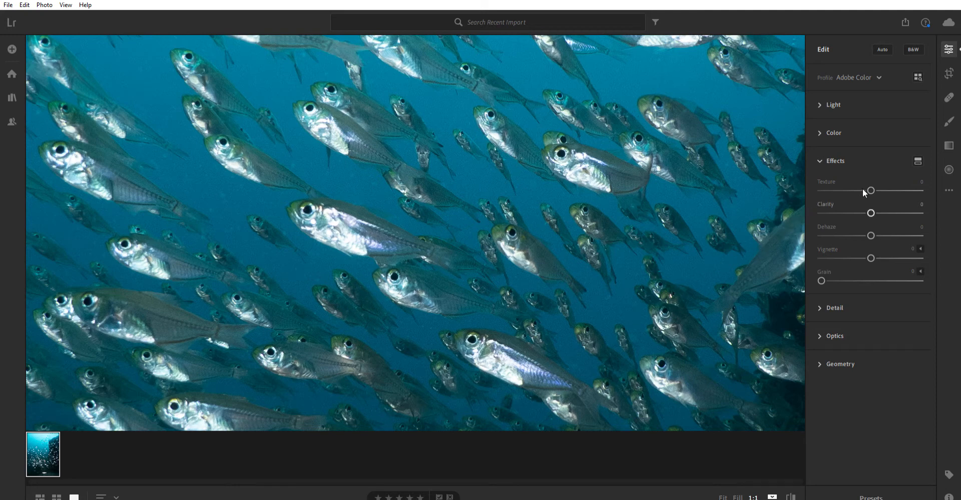
drag(873, 181, 881, 180)
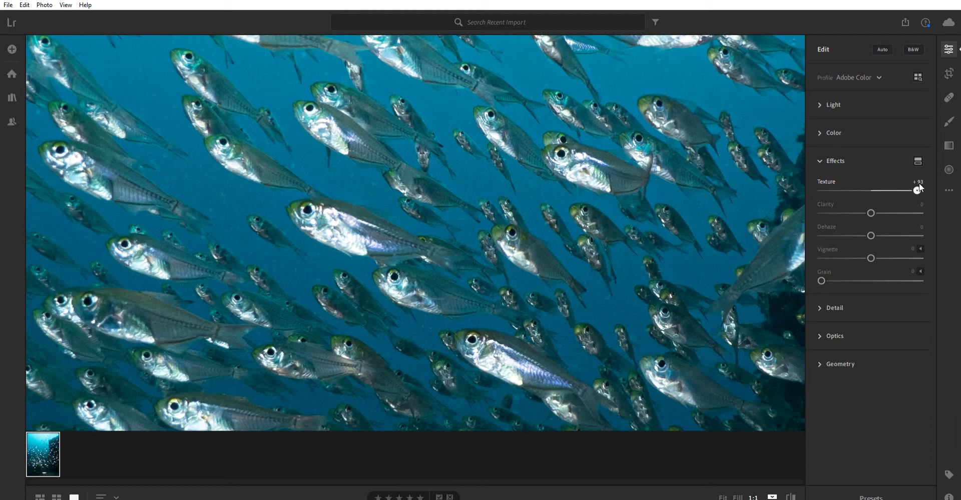
mouse_move(935, 184)
mouse_down()
mouse_move(821, 187)
mouse_move(940, 194)
mouse_up()
drag(903, 190, 946, 193)
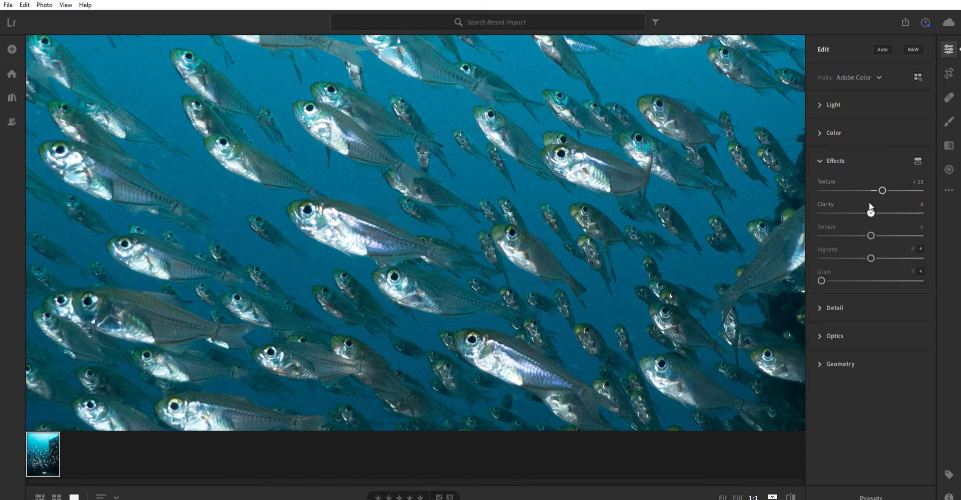
Step: Set the photo's Clarity to -10 and its Dehaze to +39
drag(869, 203, 926, 205)
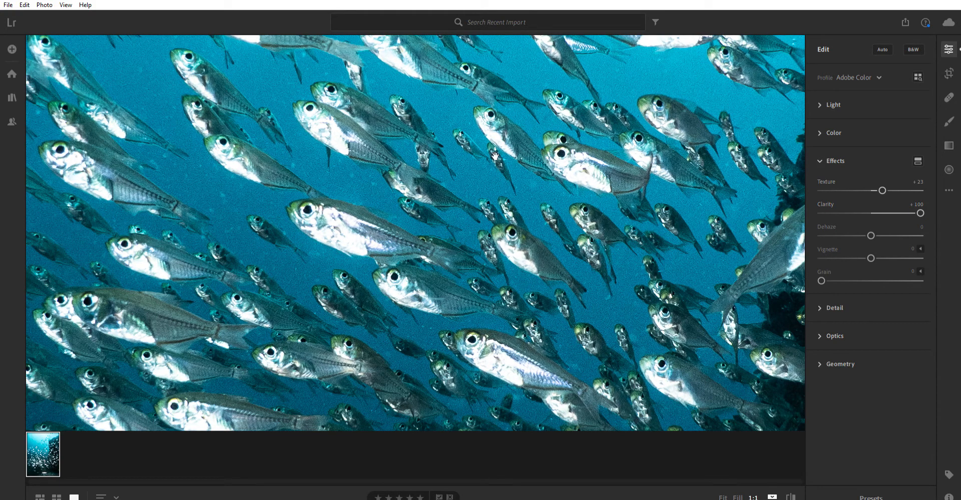
drag(921, 205, 862, 210)
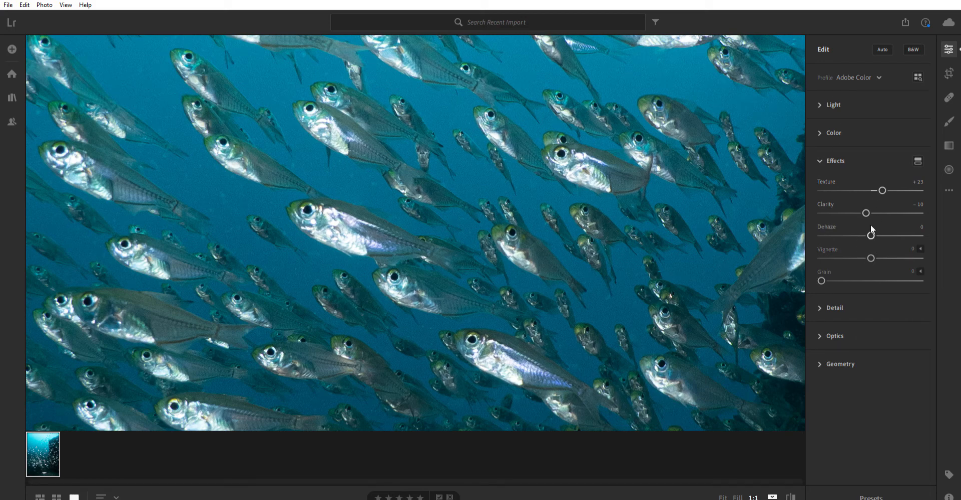
drag(870, 226, 877, 231)
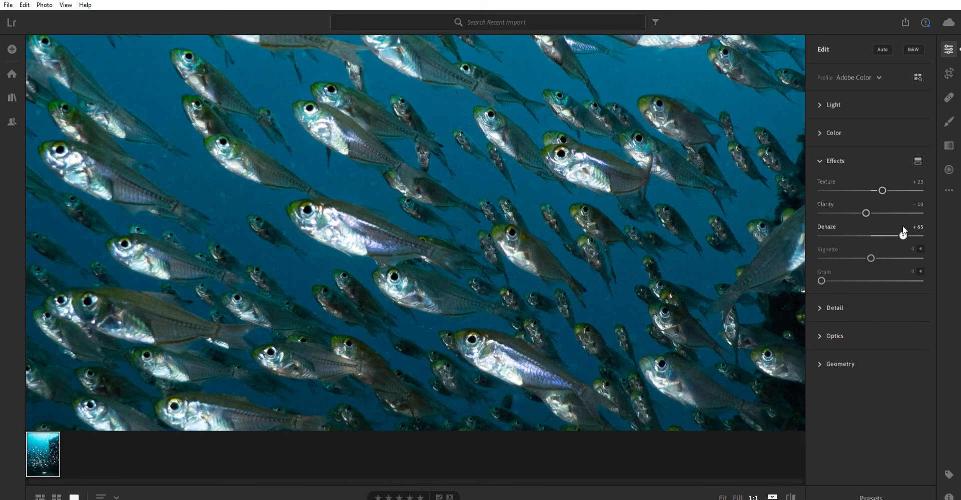
drag(912, 228, 878, 234)
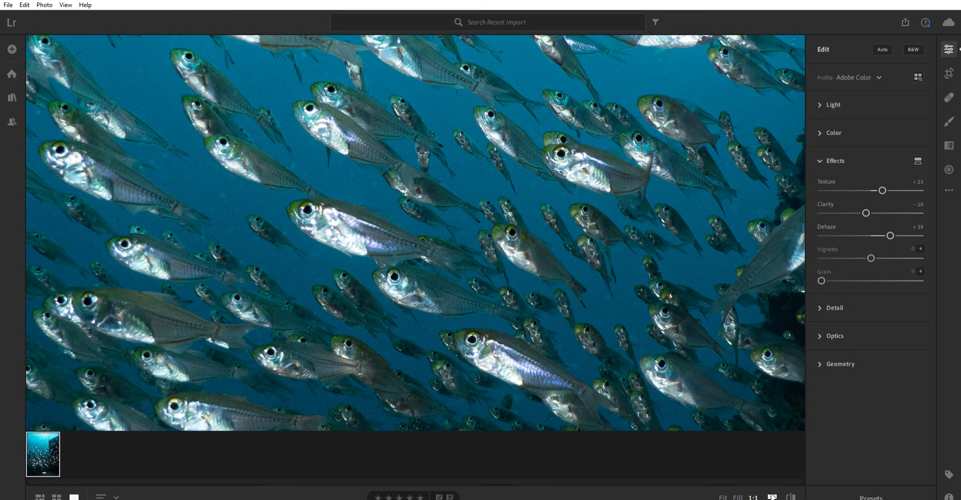
Step: Darken the edges of the whole photo with a Vignette of -14
click(722, 497)
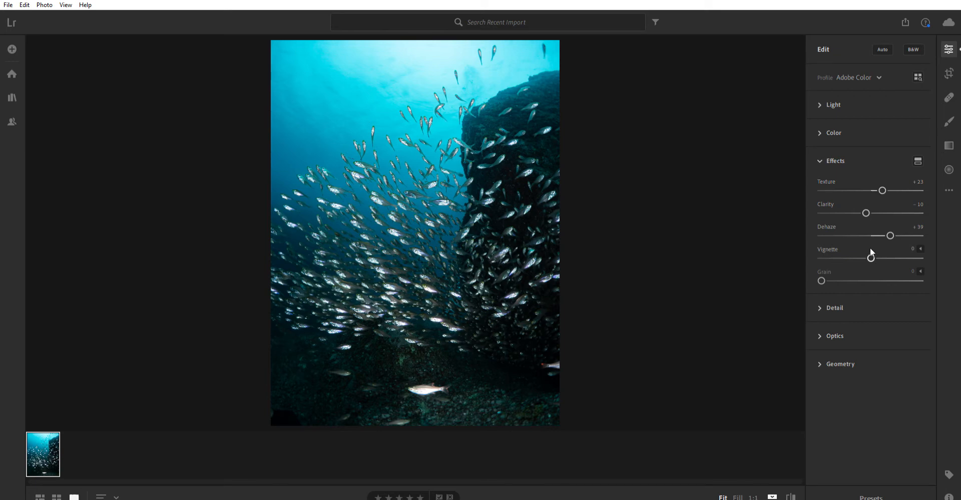
mouse_move(871, 256)
mouse_down()
mouse_move(905, 255)
mouse_move(805, 255)
mouse_move(869, 257)
mouse_up()
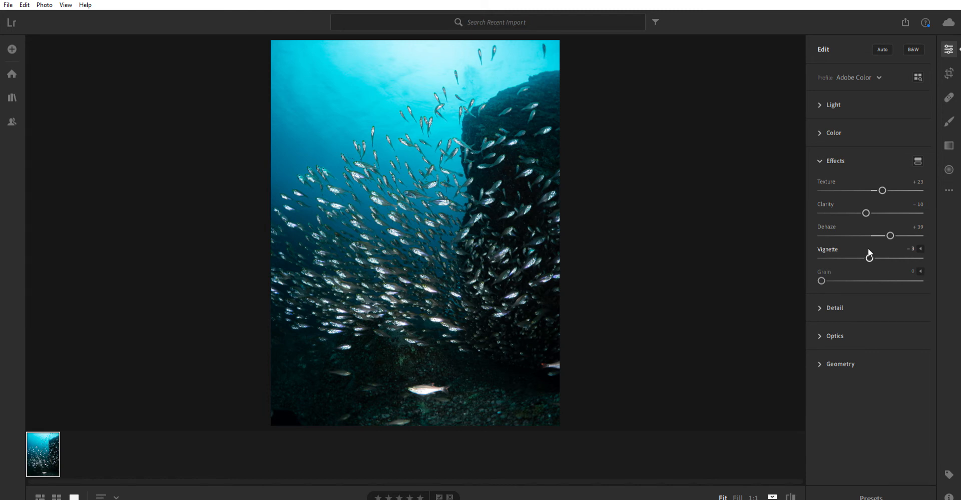
drag(868, 249, 863, 251)
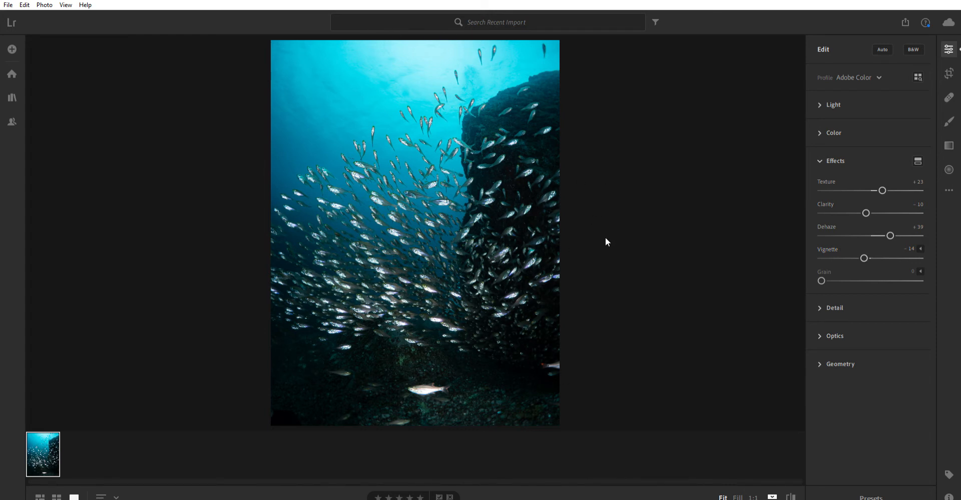
click(821, 150)
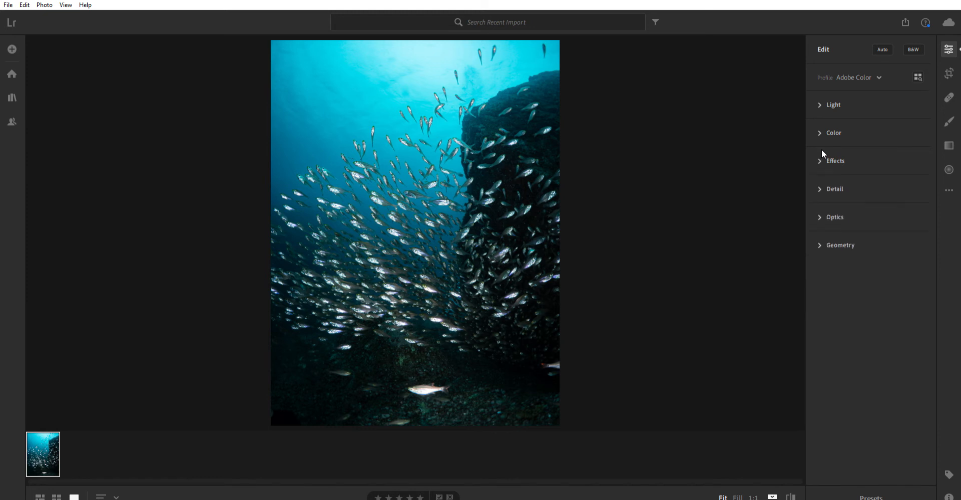
Step: Adjust the photo's sharpening amount, trying stronger and weaker values on the fish detail at 1:1
click(821, 180)
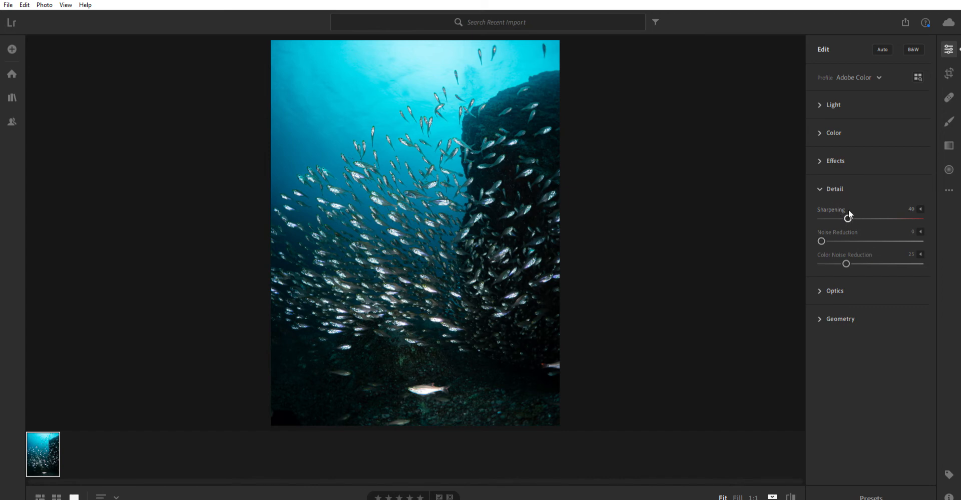
click(753, 497)
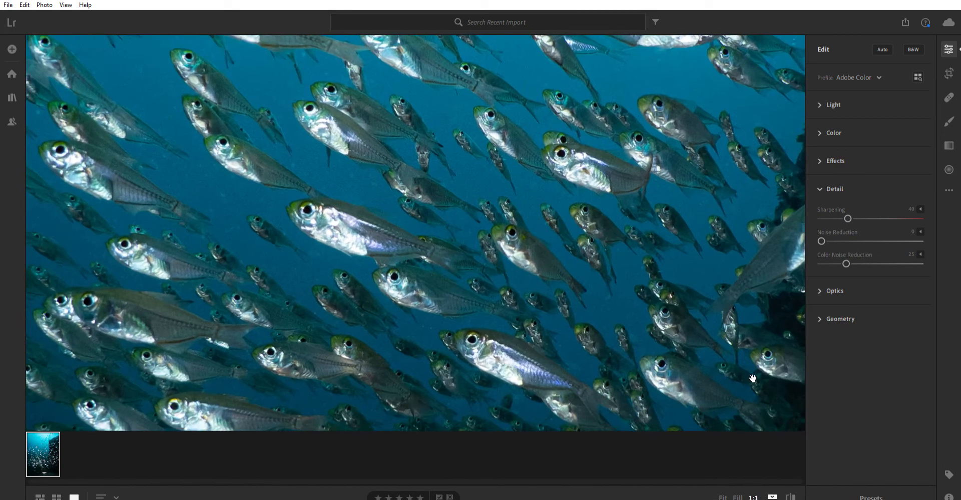
drag(847, 217, 888, 219)
drag(921, 218, 870, 216)
drag(868, 216, 862, 216)
drag(937, 213, 873, 216)
key(Up)
Step: Try higher noise reduction, bring it back to its minimum, and raise the color noise reduction
drag(823, 230, 842, 230)
drag(872, 232, 872, 233)
drag(868, 230, 795, 231)
drag(846, 263, 957, 257)
click(817, 177)
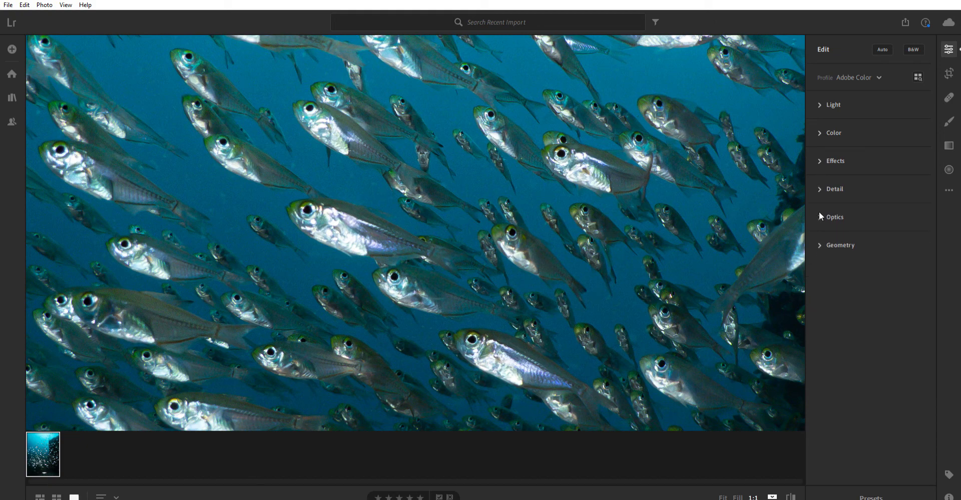
Step: Review the lens correction and geometry options available for the photo
click(819, 214)
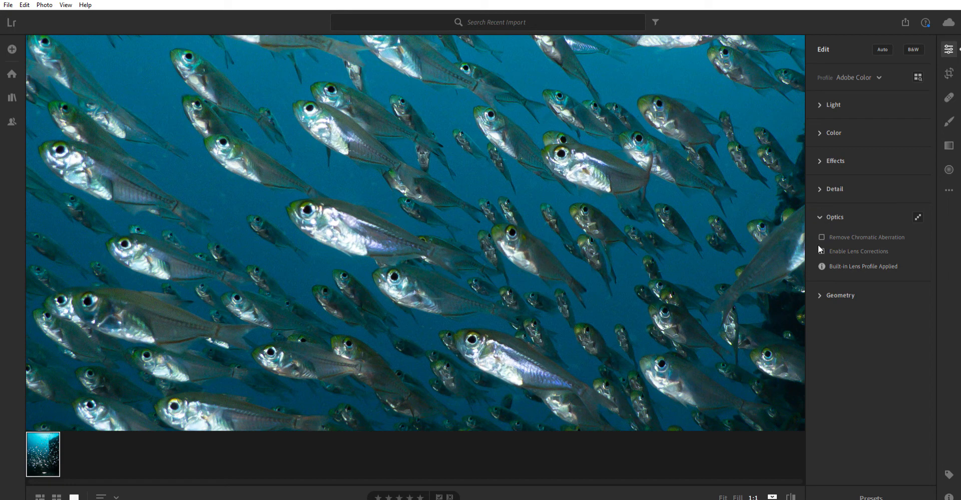
click(821, 206)
click(817, 235)
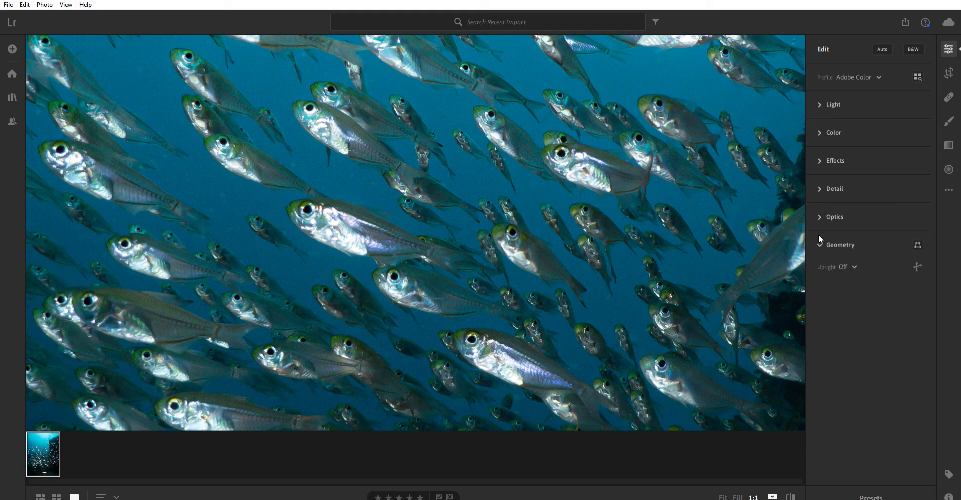
click(818, 245)
Step: Set the whole photo's Exposure to +0.15 and its Contrast to -10
click(725, 493)
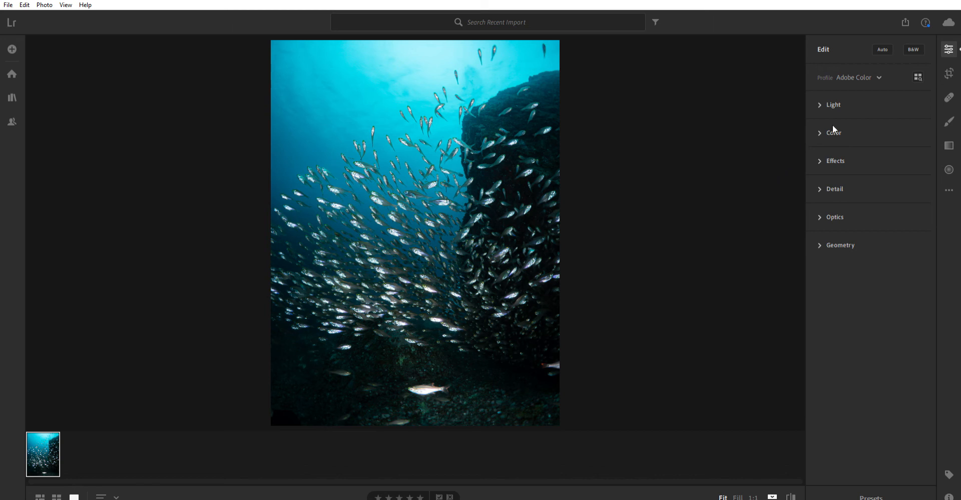
click(836, 100)
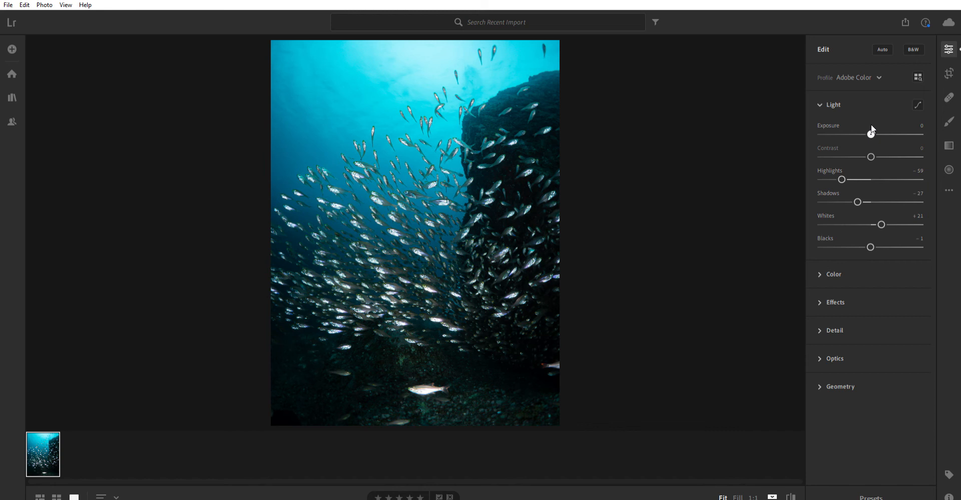
drag(870, 125, 872, 124)
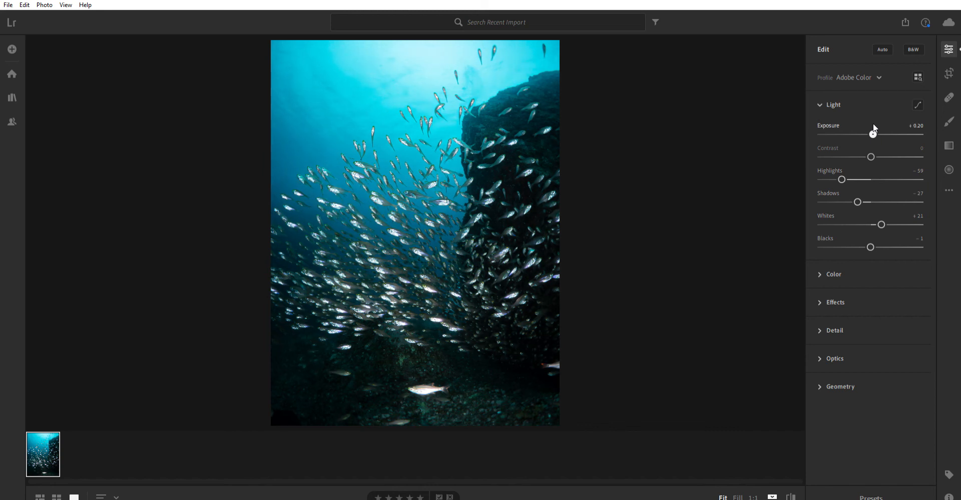
drag(873, 127, 871, 128)
drag(872, 148, 864, 153)
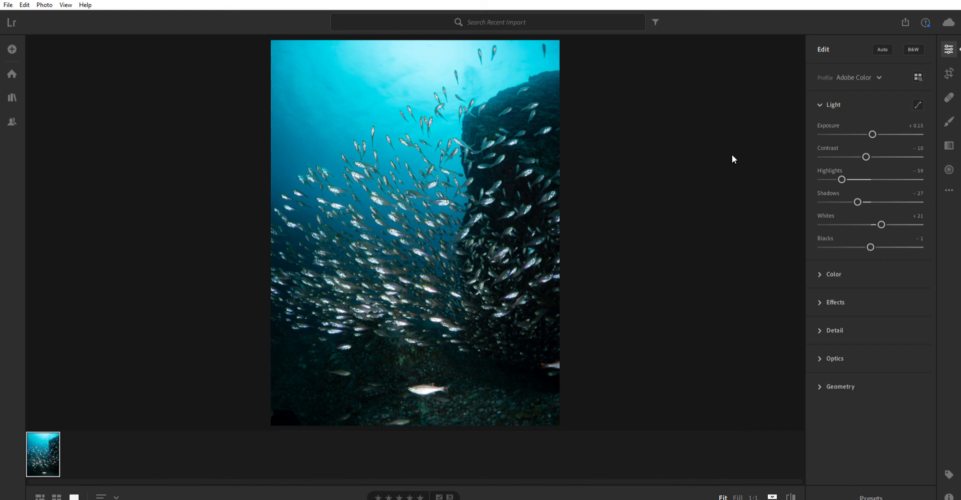
Step: Compare the photo with all current adjustments against the unedited original twice
click(793, 487)
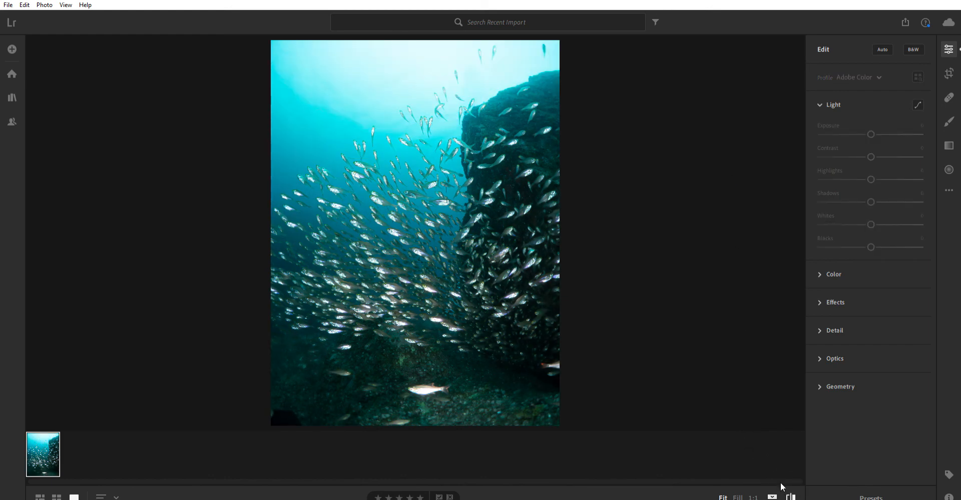
click(795, 490)
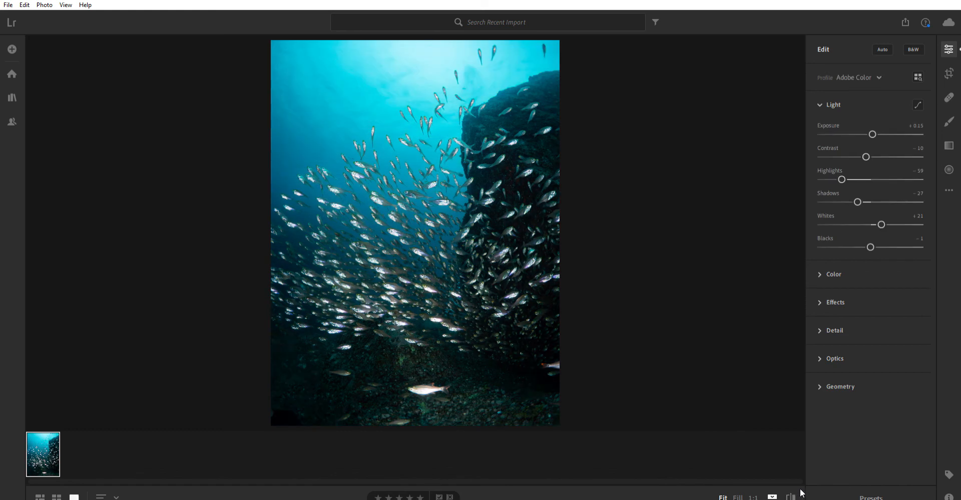
click(793, 493)
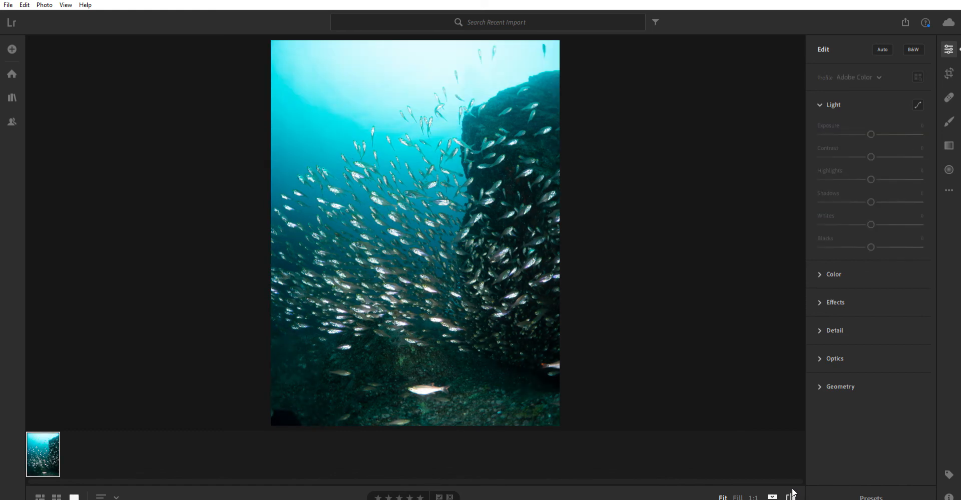
click(792, 493)
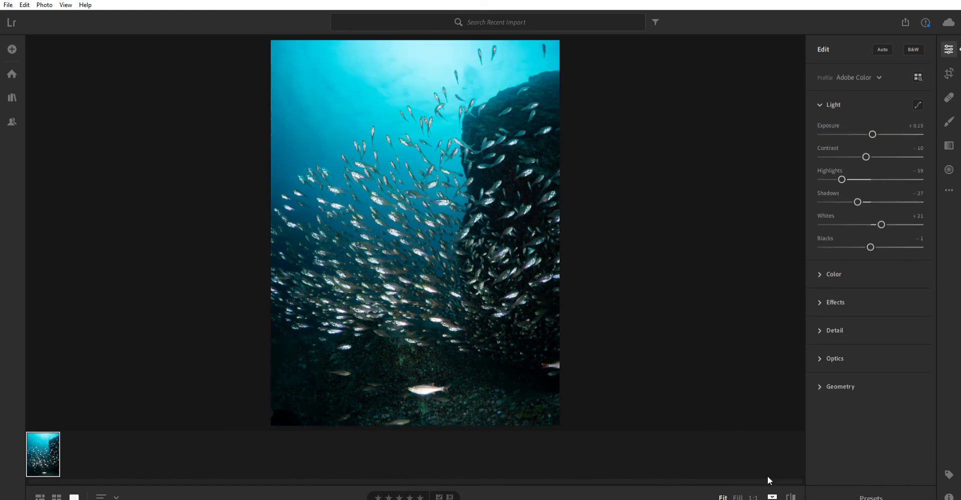